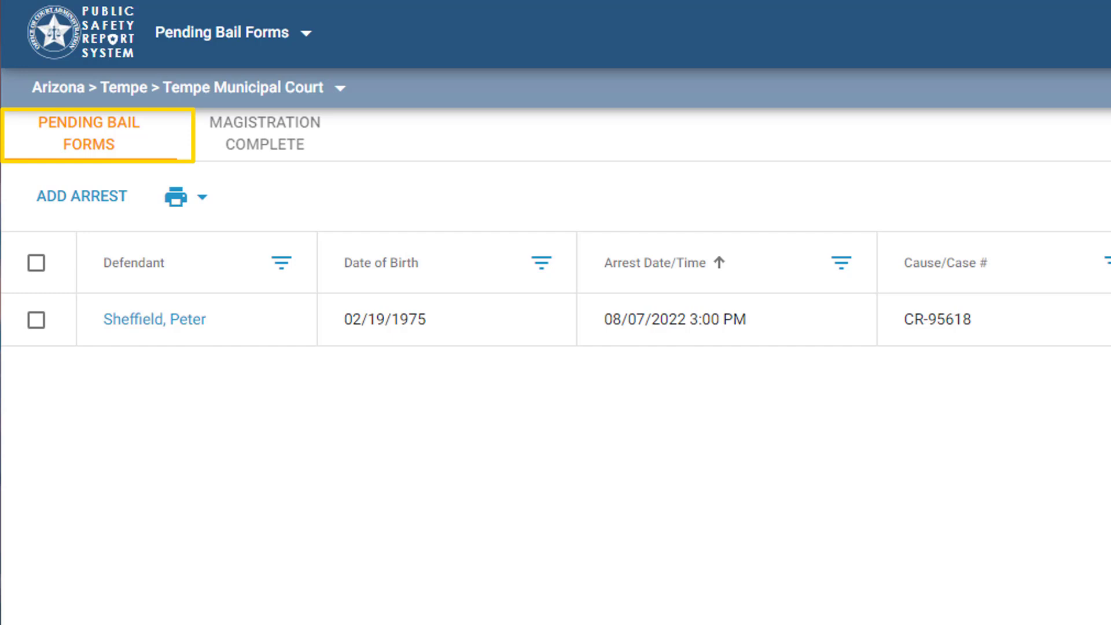
- Start a new arrest, pick the existing defendant found by searching 'Carlson', and advance past the Defendant step
click(105, 200)
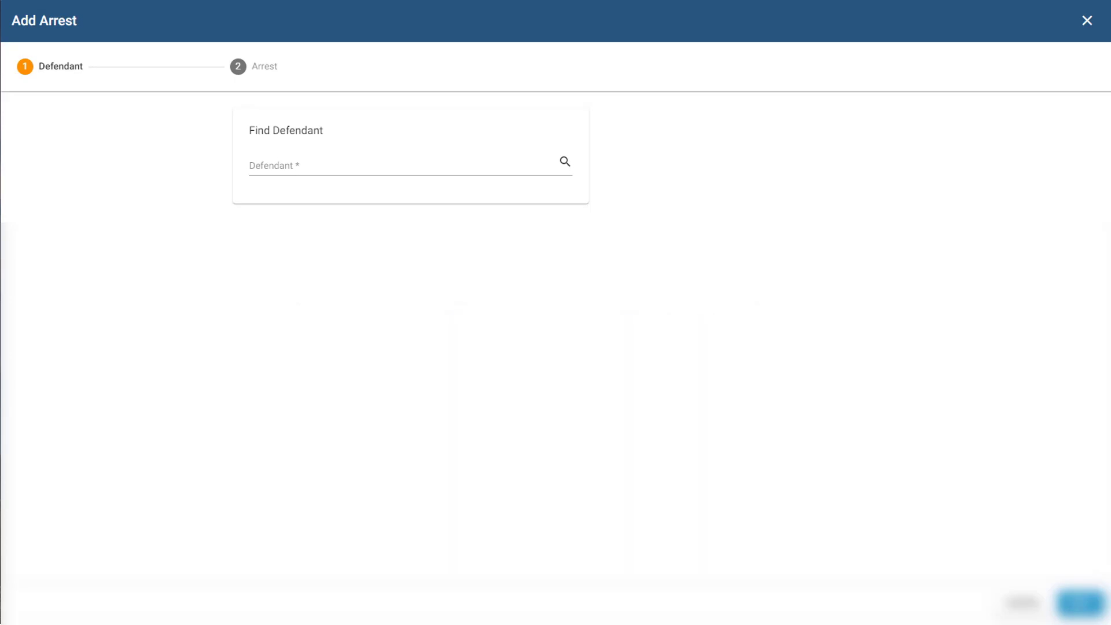
click(259, 168)
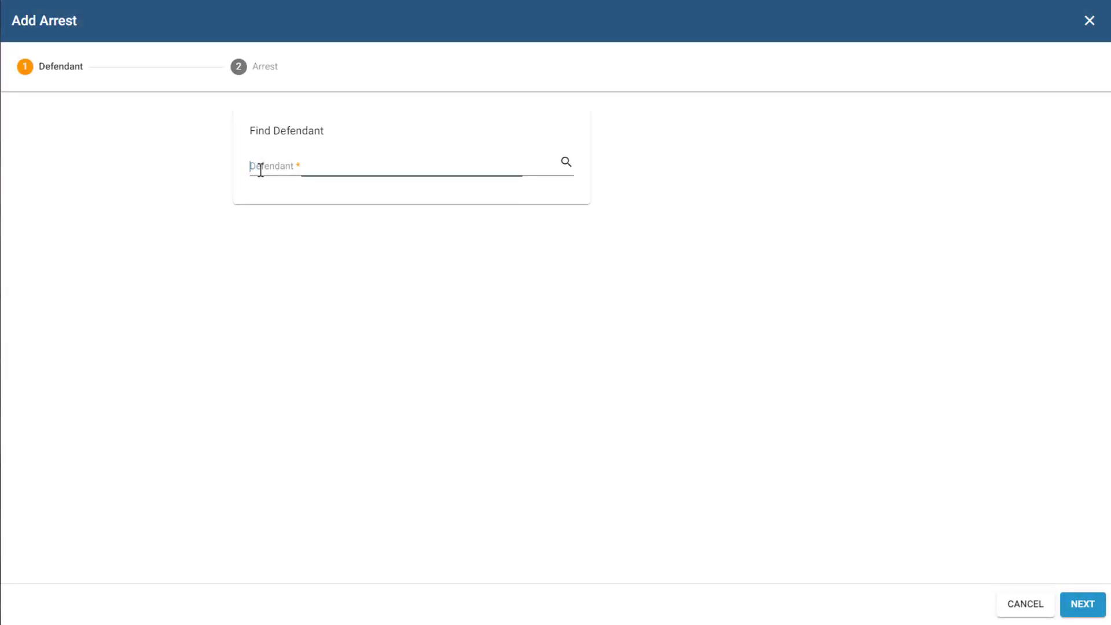
text(Carlson)
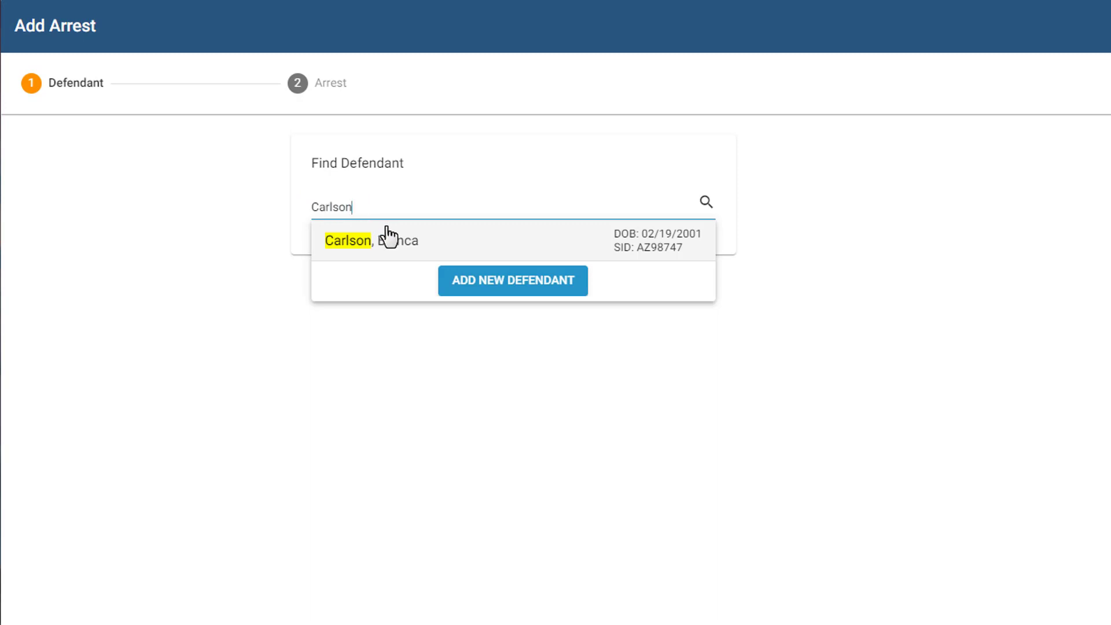
click(434, 248)
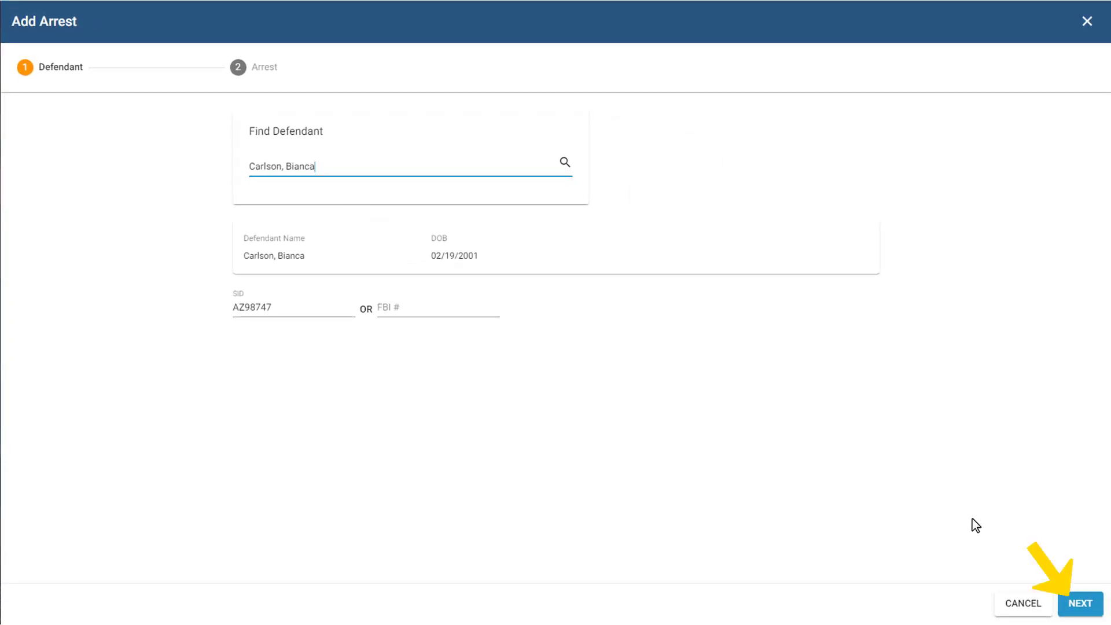
click(1077, 599)
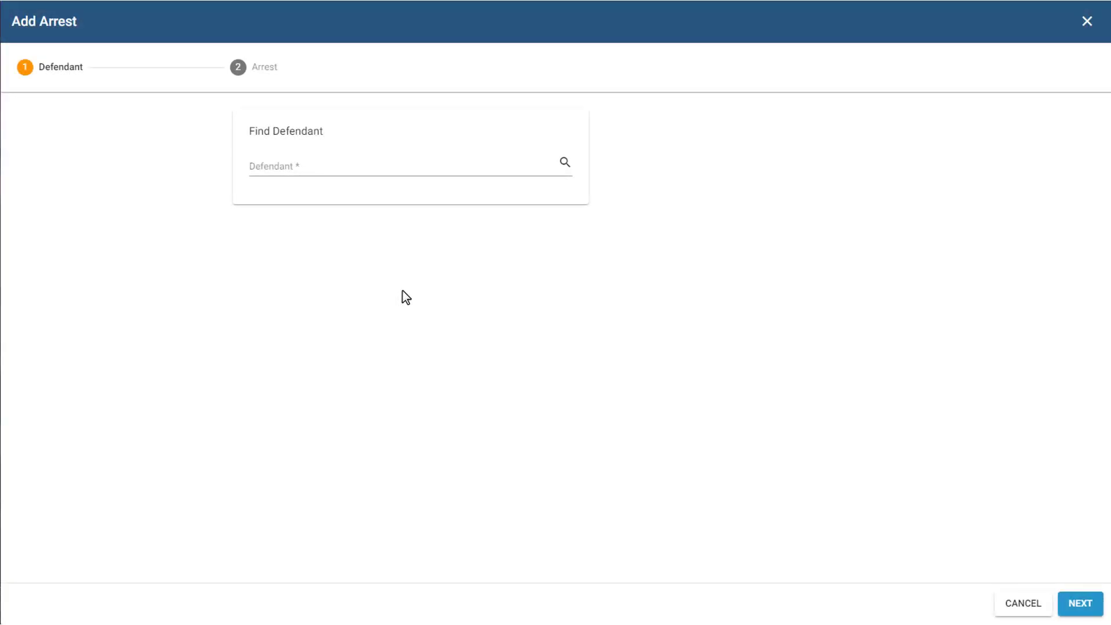
click(382, 168)
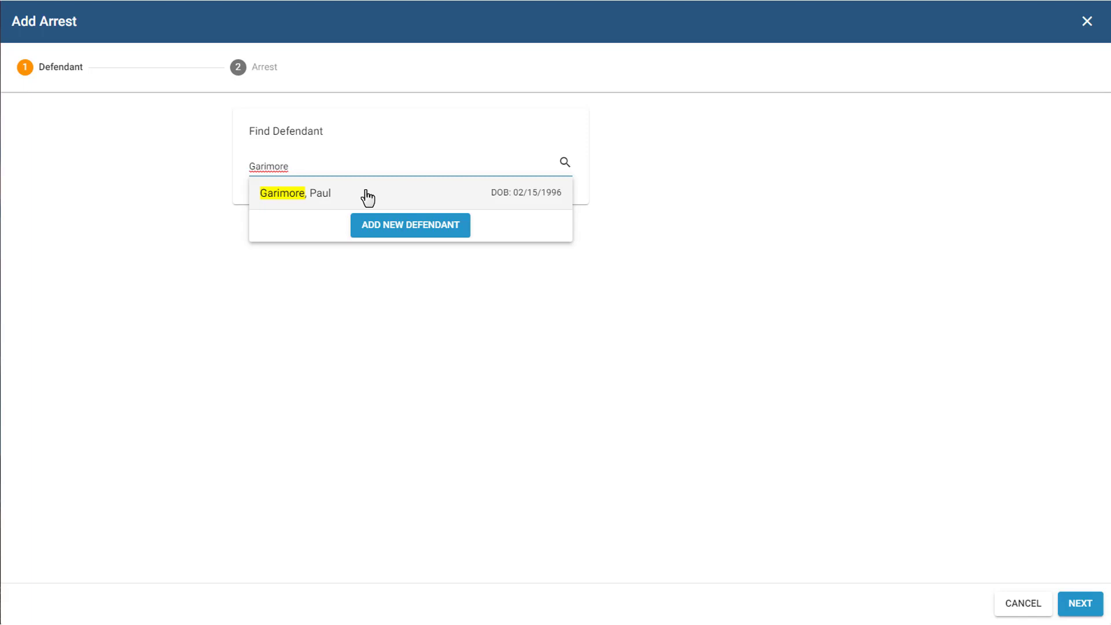
click(363, 192)
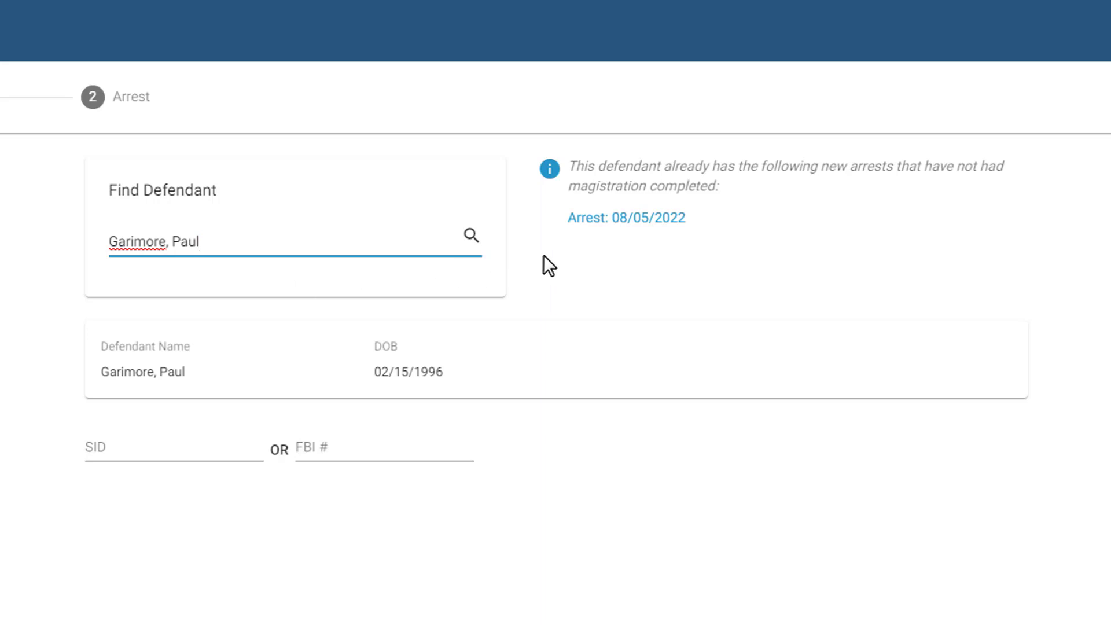
click(613, 237)
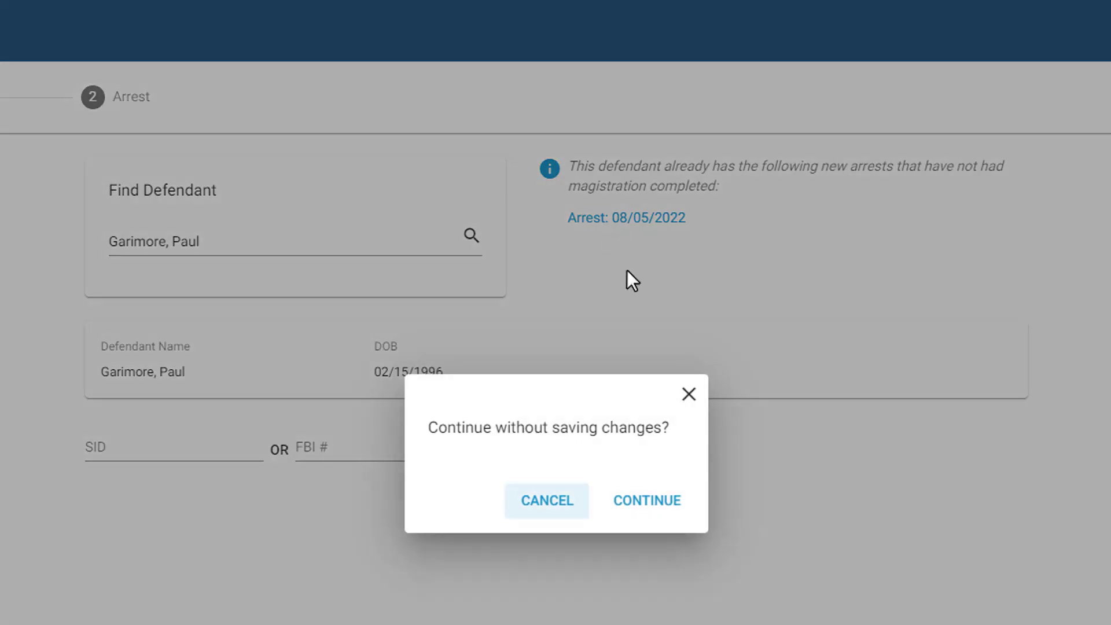
click(636, 509)
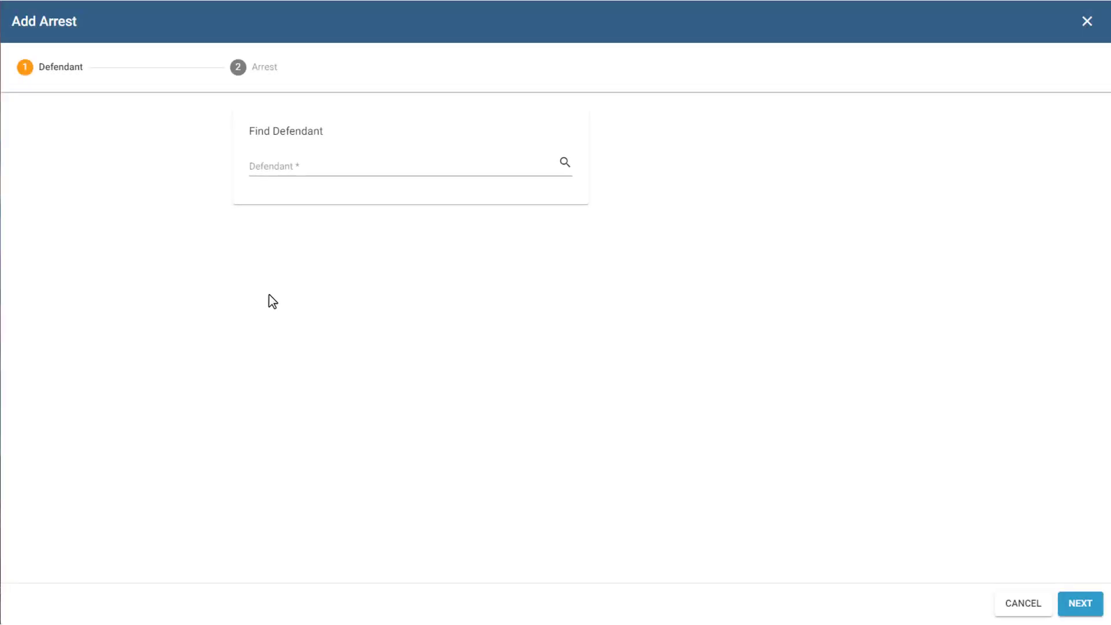
- Search the defendant's last name and choose to add a new defendant instead
click(326, 169)
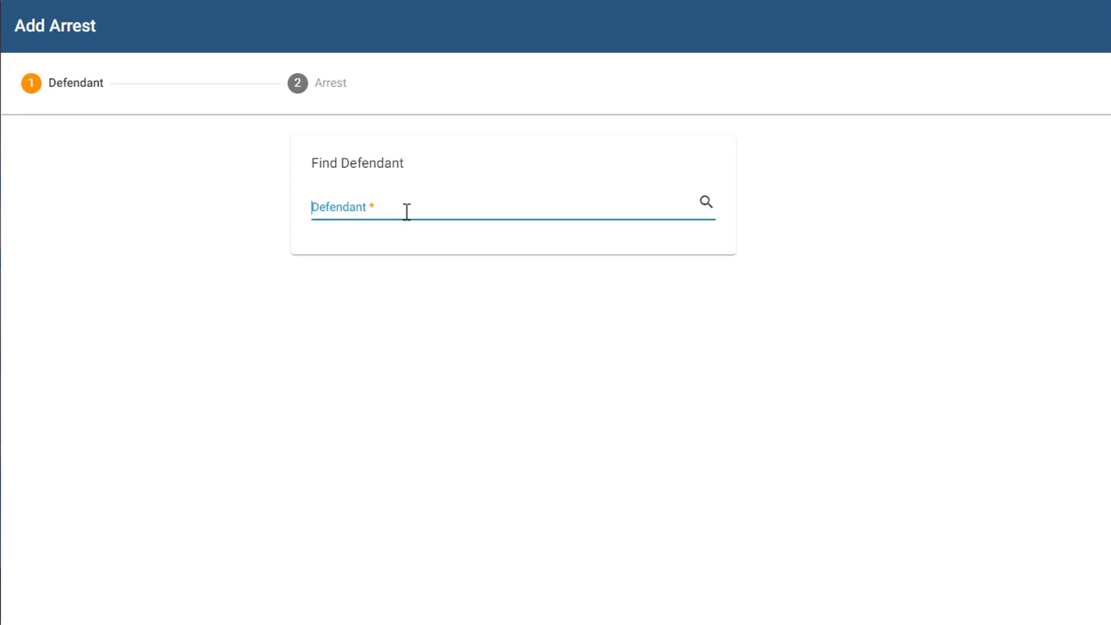
text(Mills)
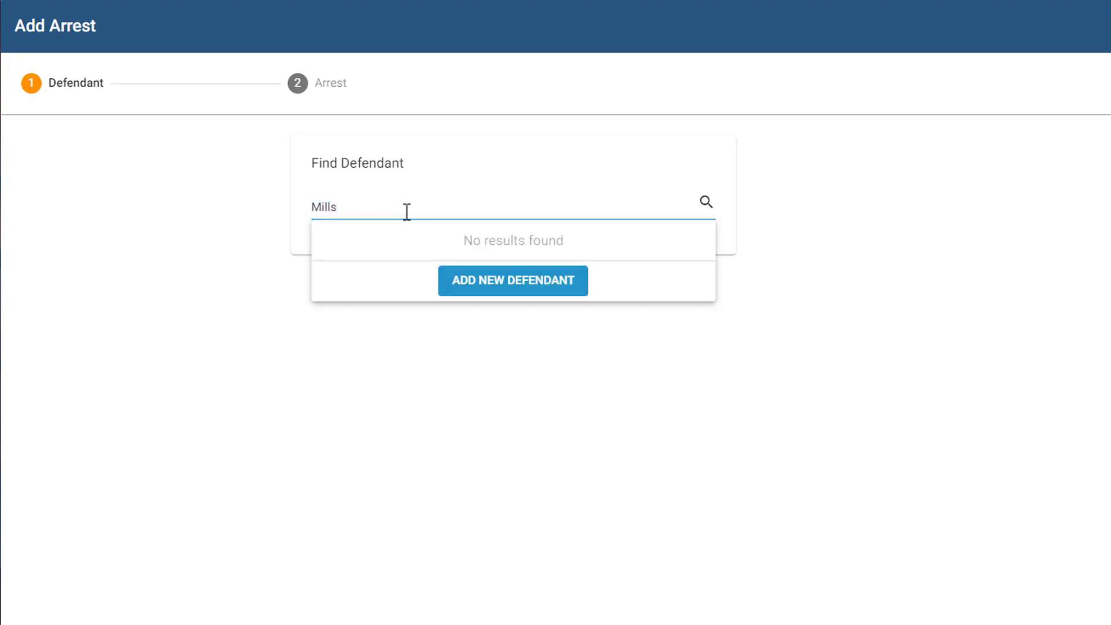
click(451, 289)
- Fill in the new defendant's first name, last name and date of birth, then go to the FBI number
click(426, 294)
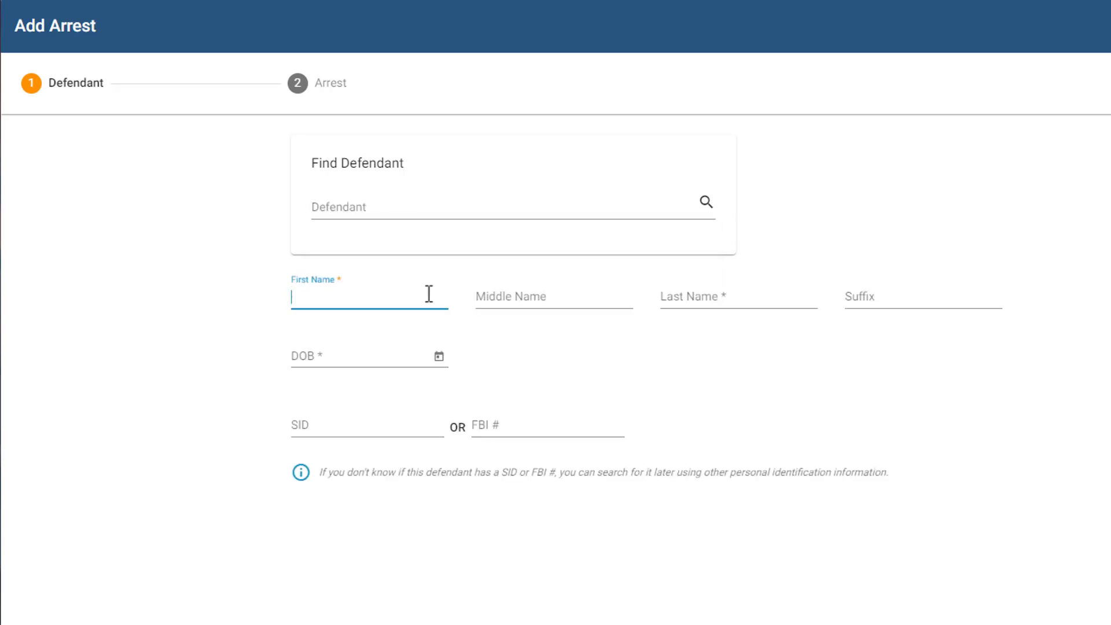
key(Tab)
key(Tab)
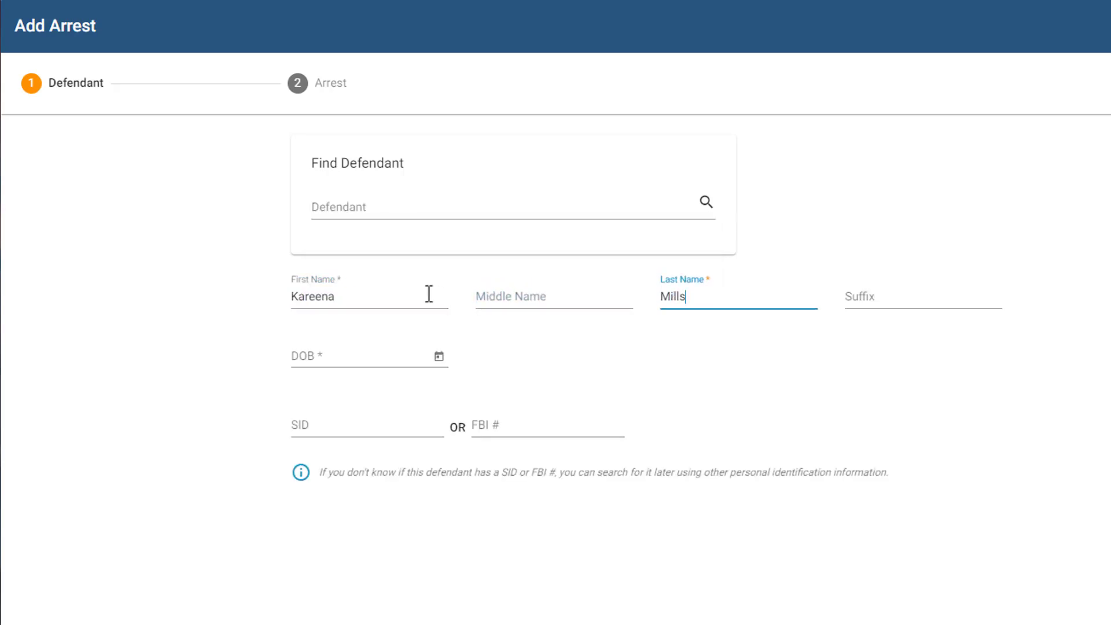
key(Tab)
key(Tab)
text(01/15/1)
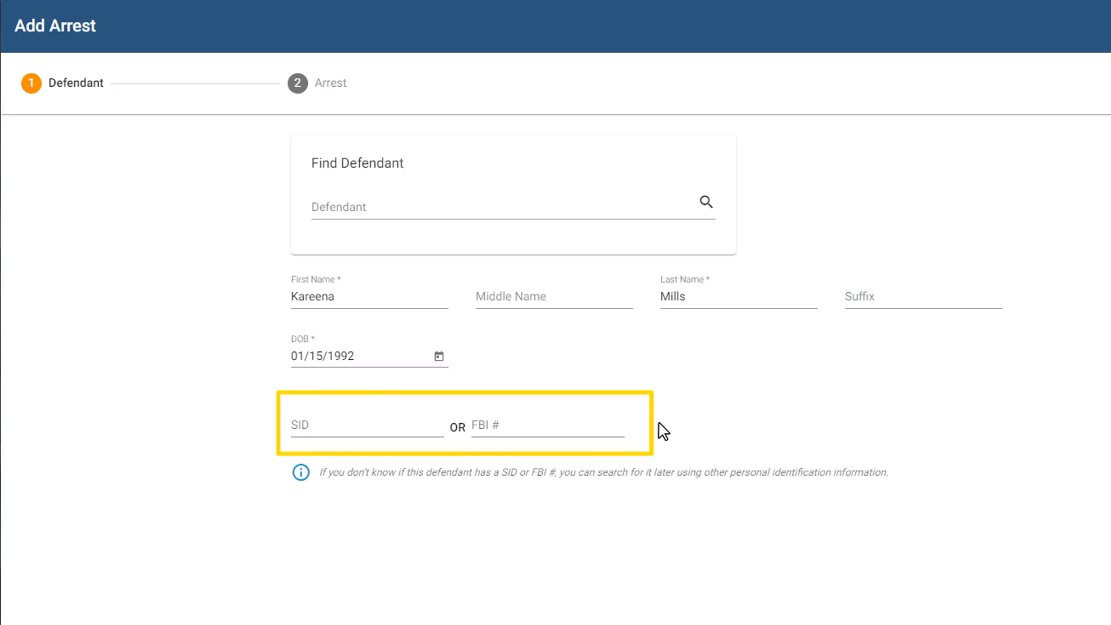
click(575, 424)
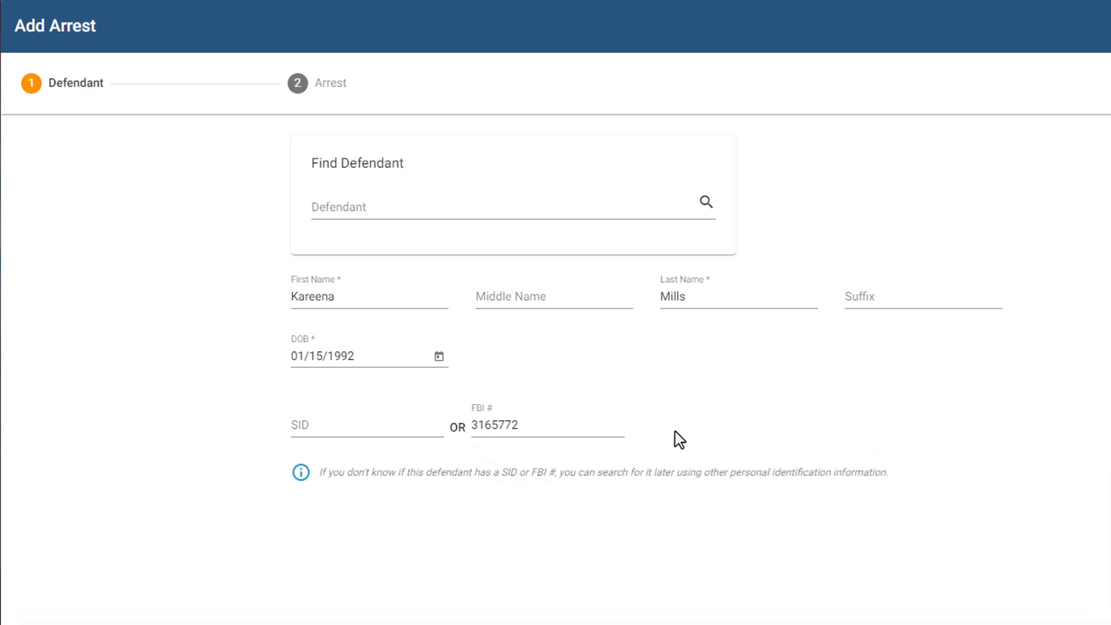
drag(554, 429, 453, 429)
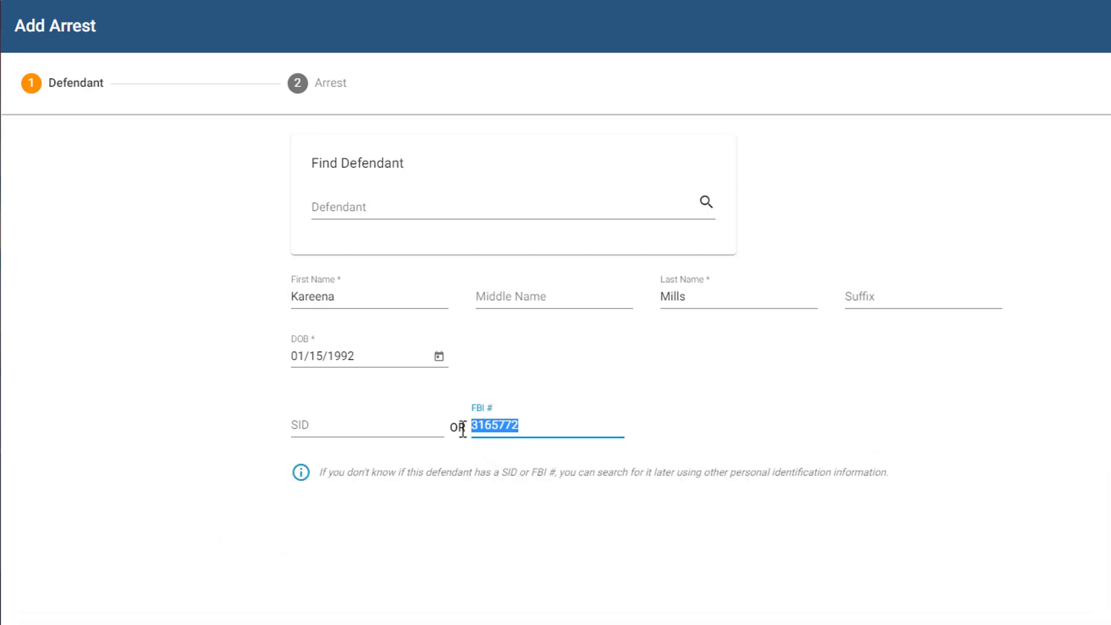
key(BackSpace)
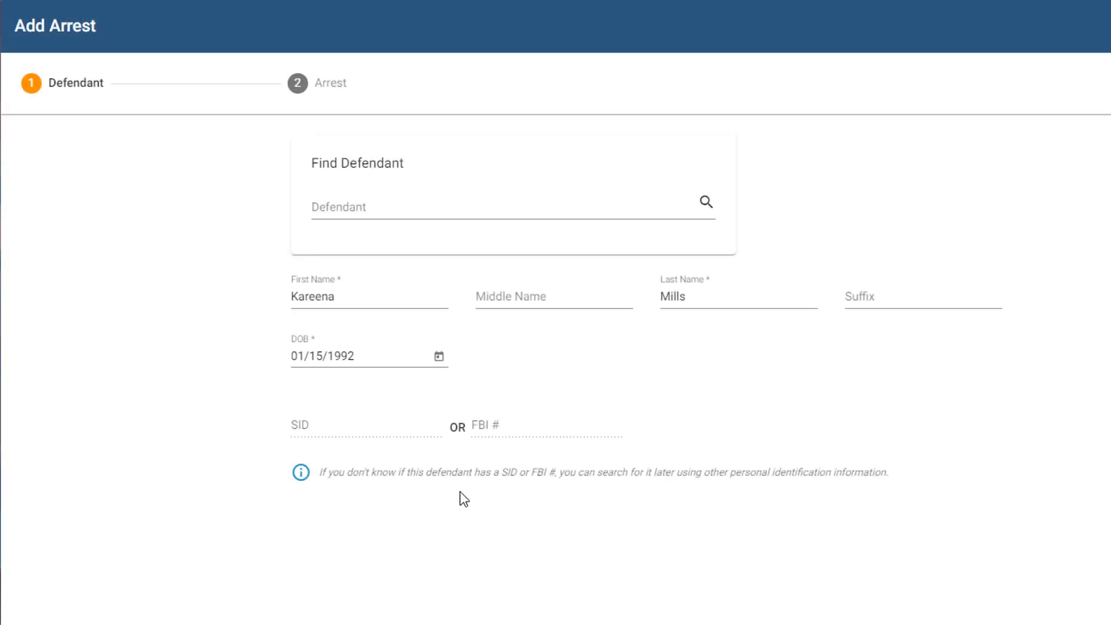
mouse_move(403, 433)
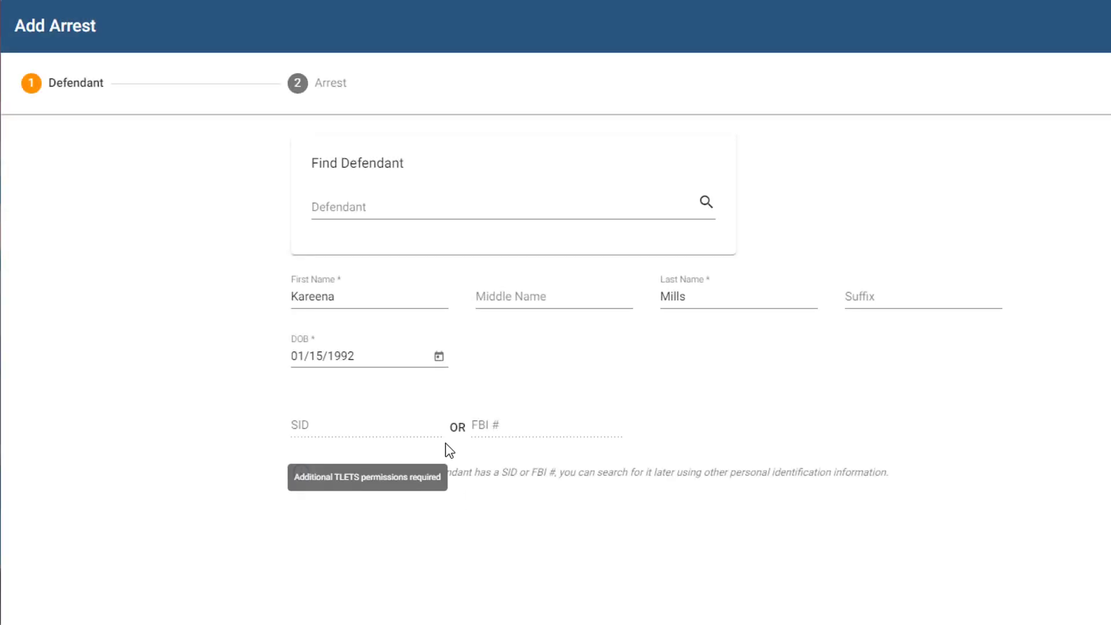
mouse_move(520, 435)
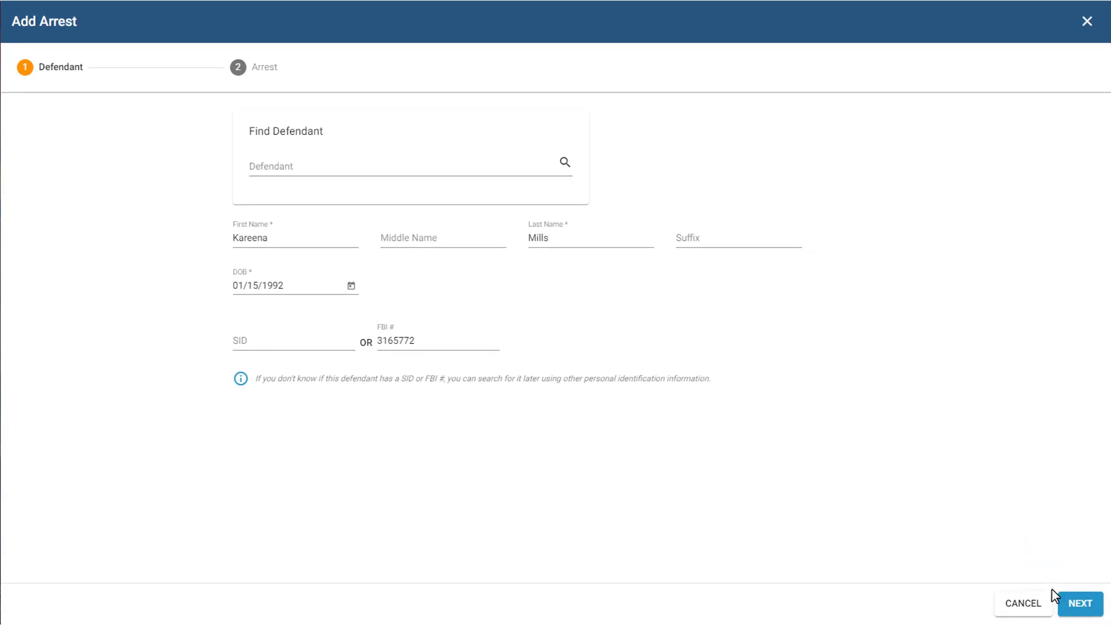
click(1063, 605)
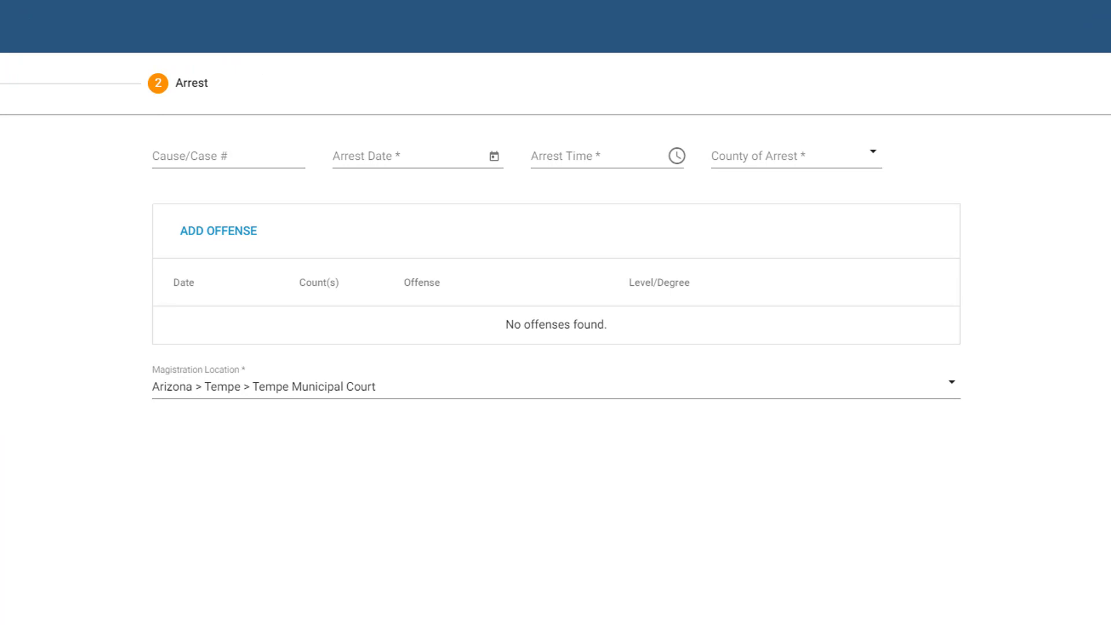
click(237, 159)
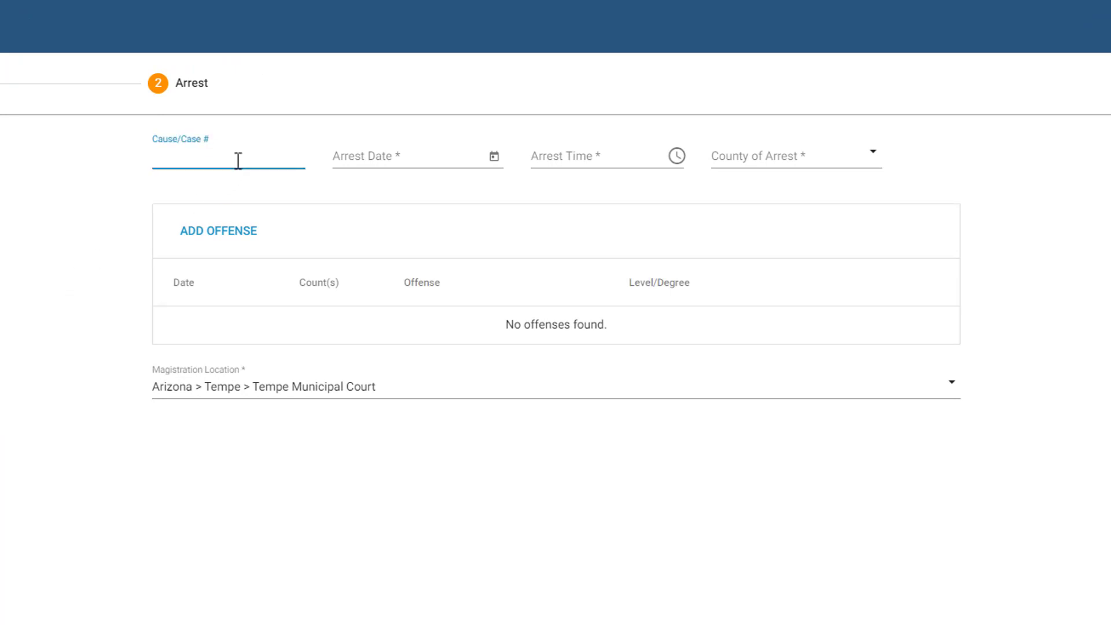
click(474, 152)
click(458, 347)
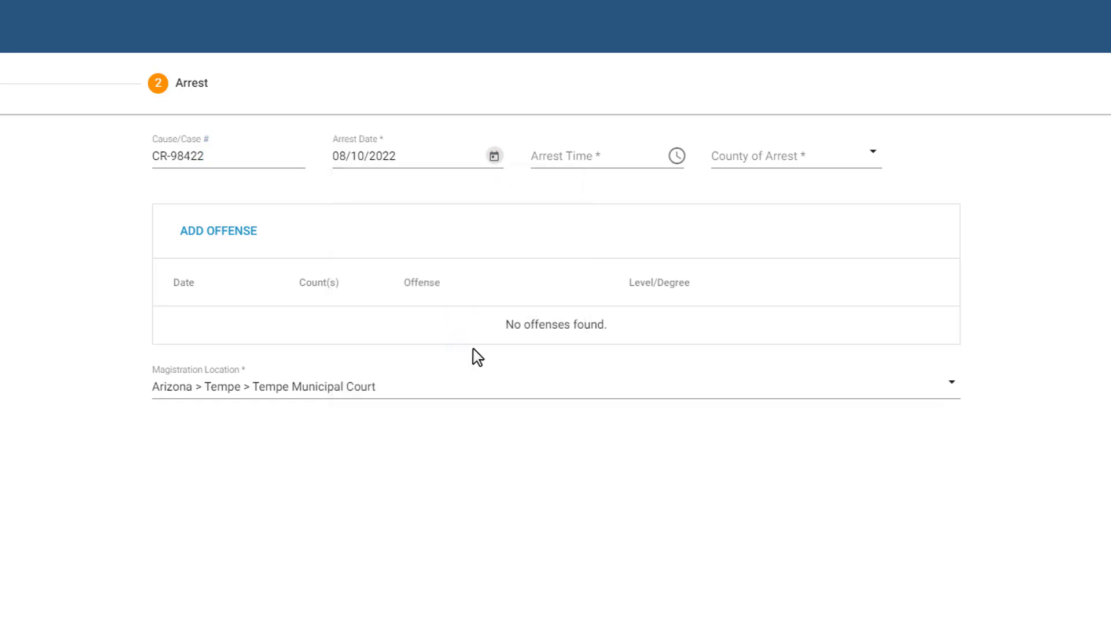
click(545, 155)
text(200p)
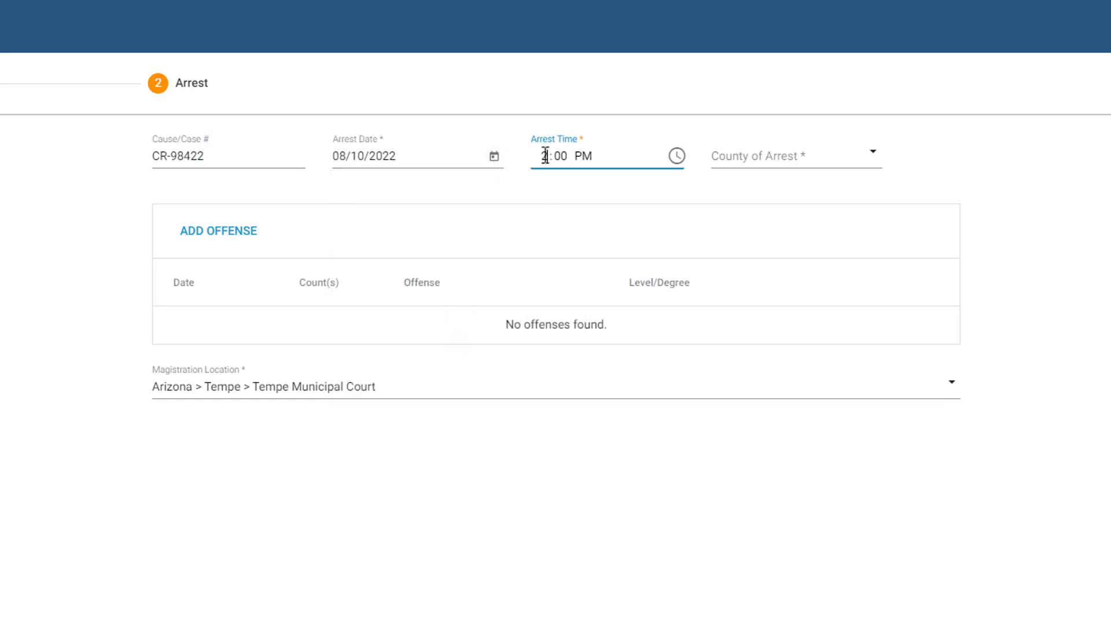
click(750, 157)
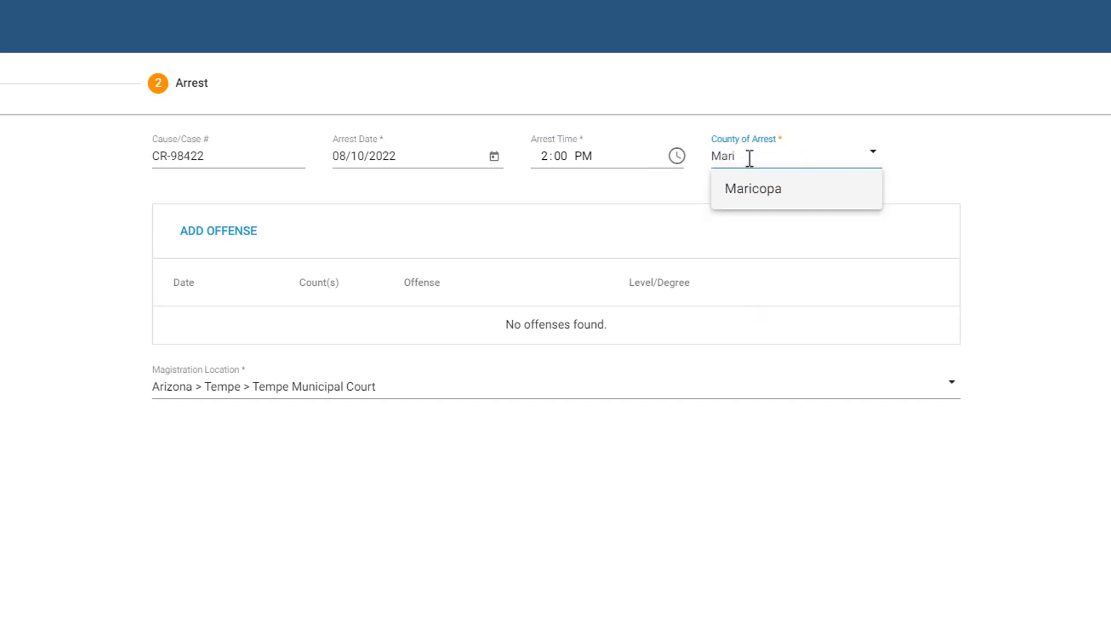
click(776, 192)
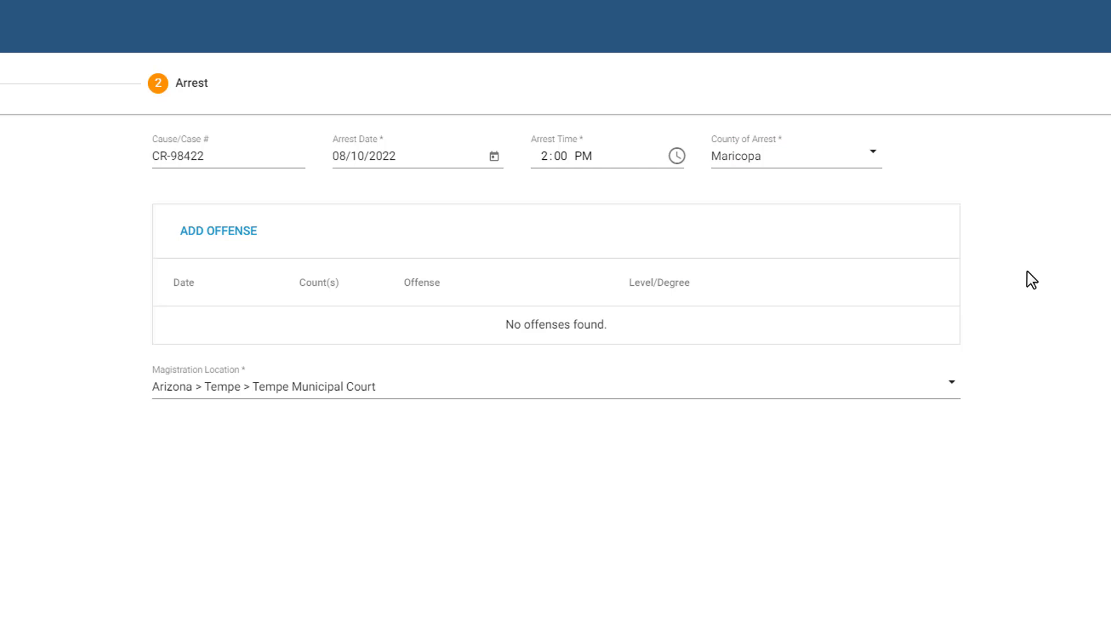
- Add an offense of 2 counts of 101.63(b) Sale to Certain Persons, level Misdemeanor B
click(243, 238)
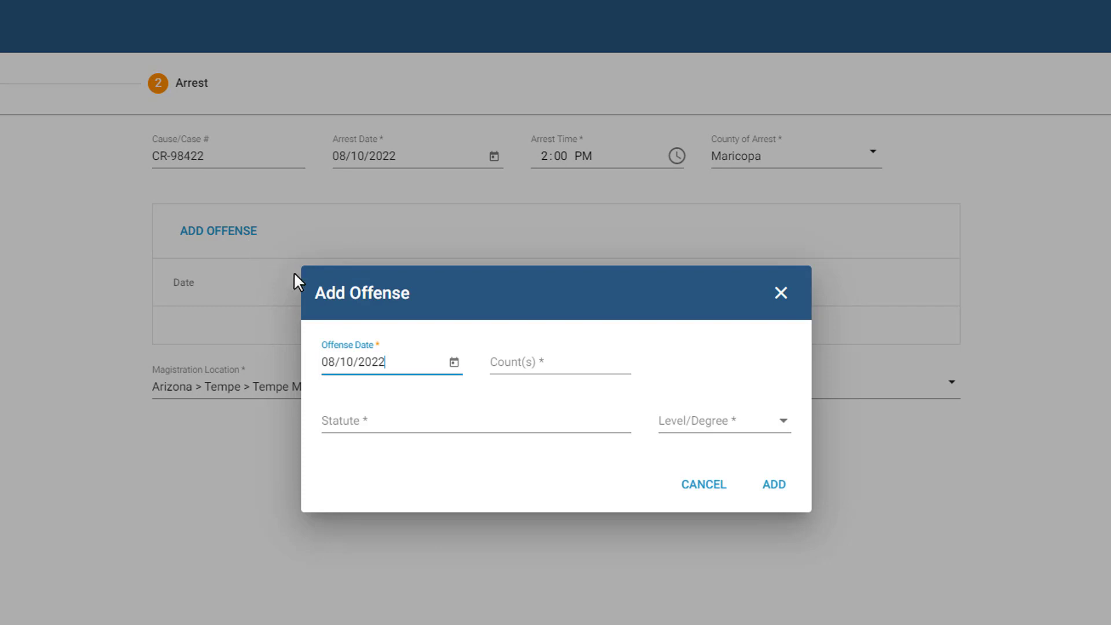
click(515, 366)
text(2)
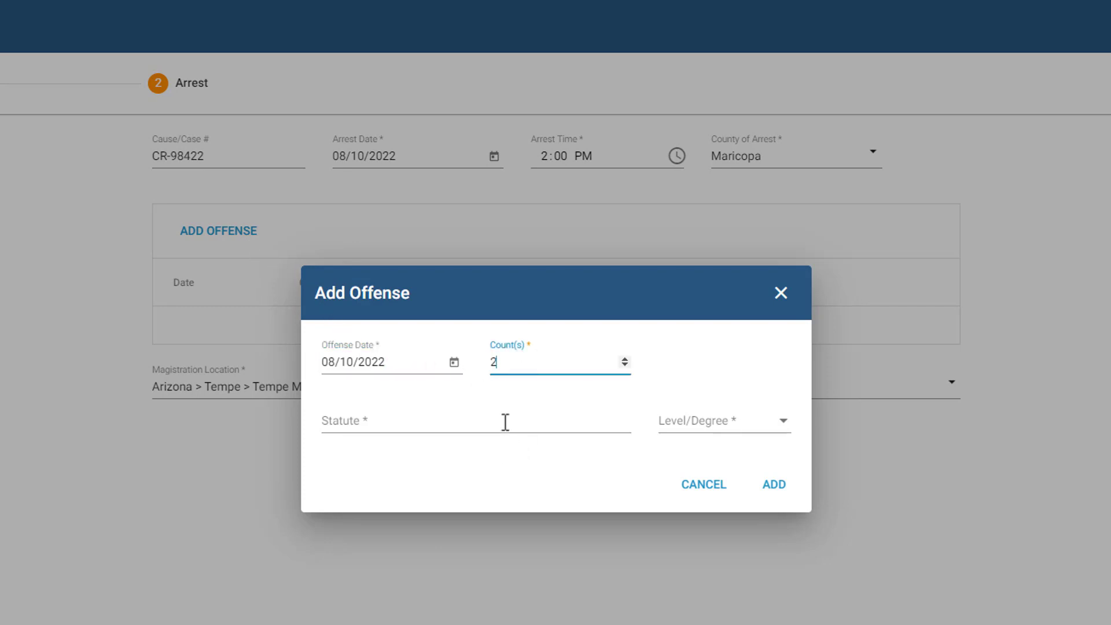
click(505, 420)
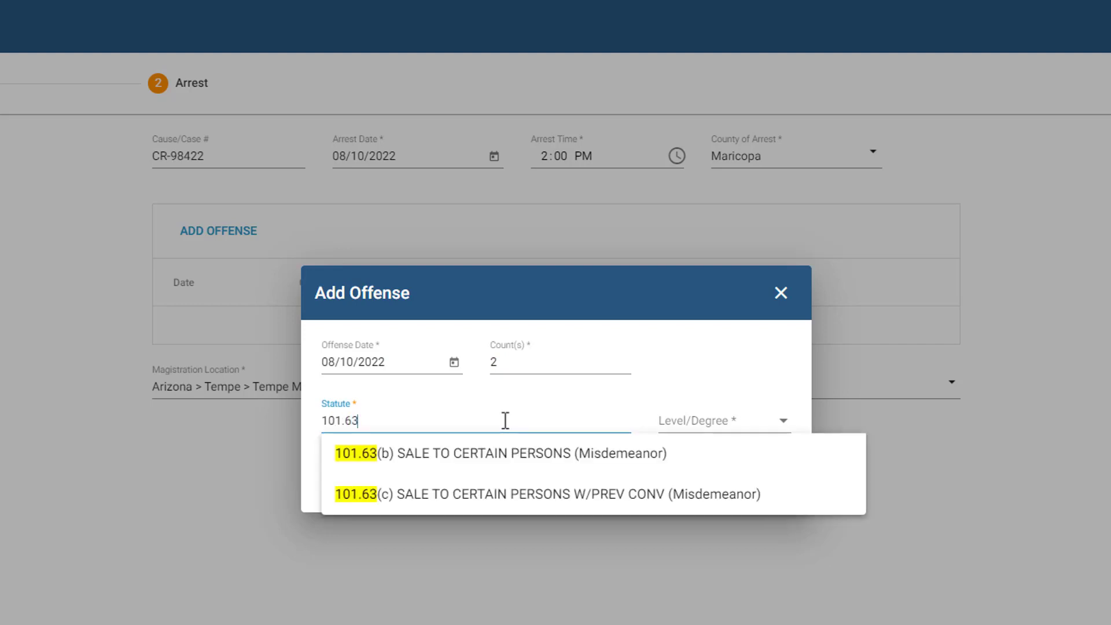
click(508, 466)
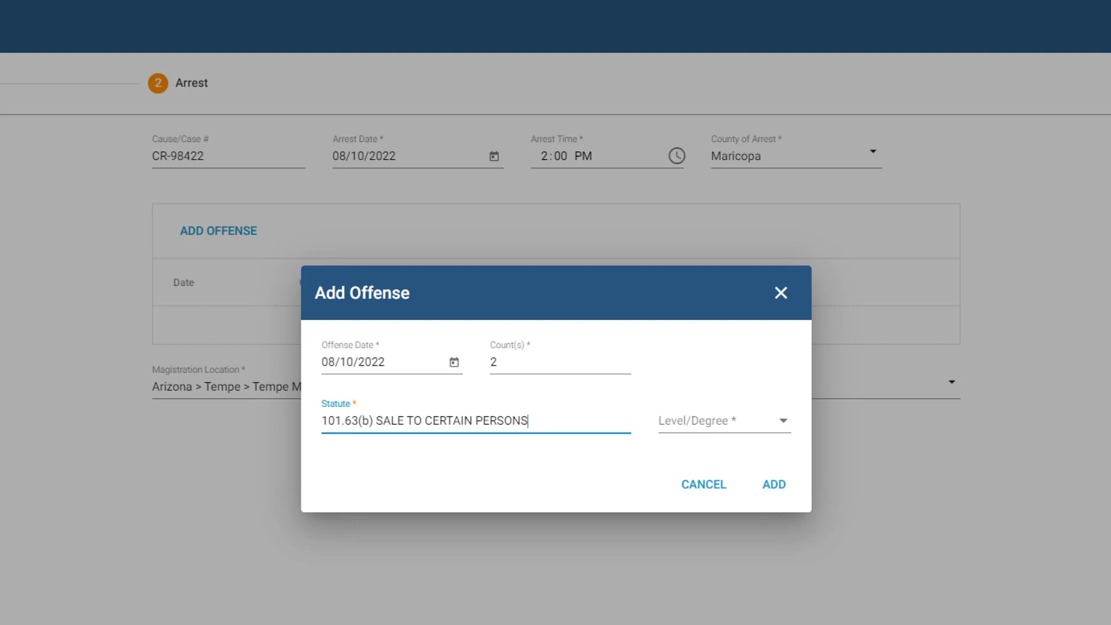
click(507, 461)
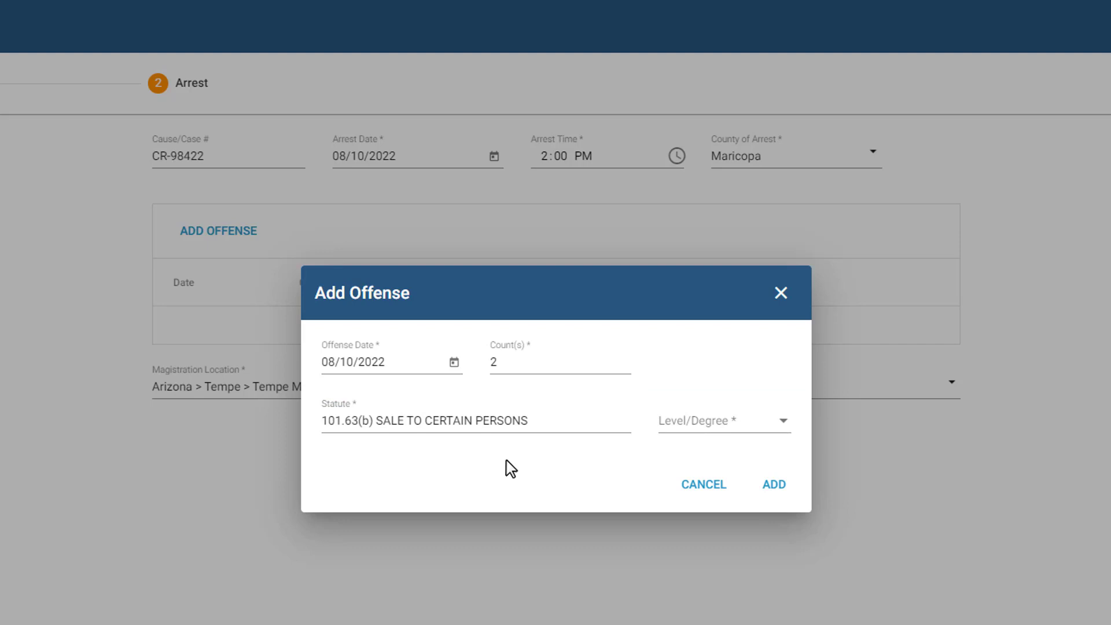
click(720, 427)
click(717, 457)
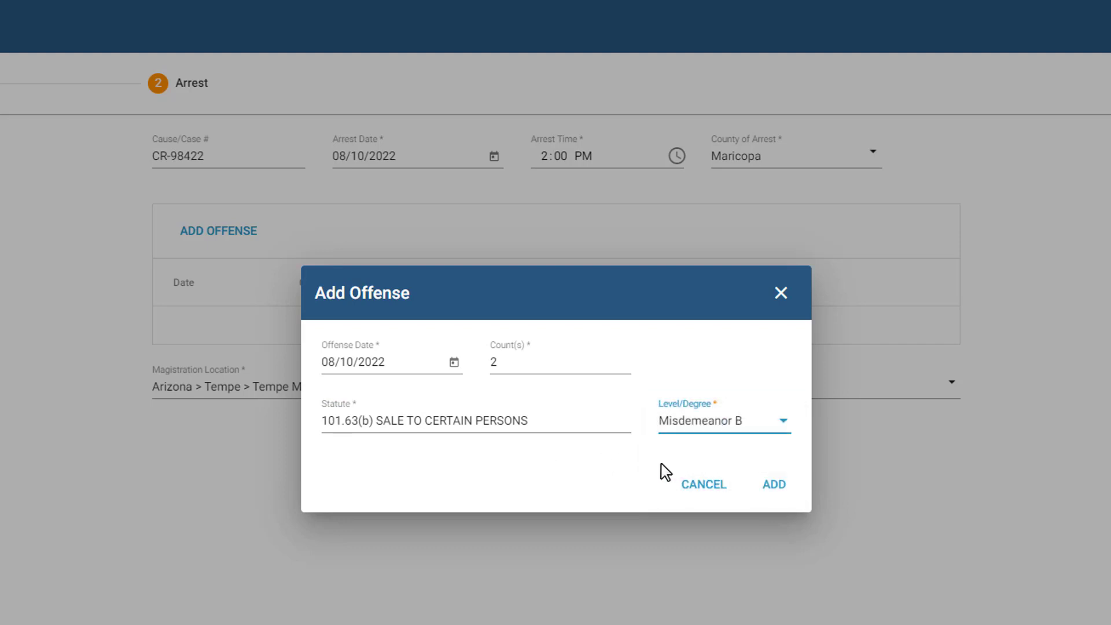
click(774, 487)
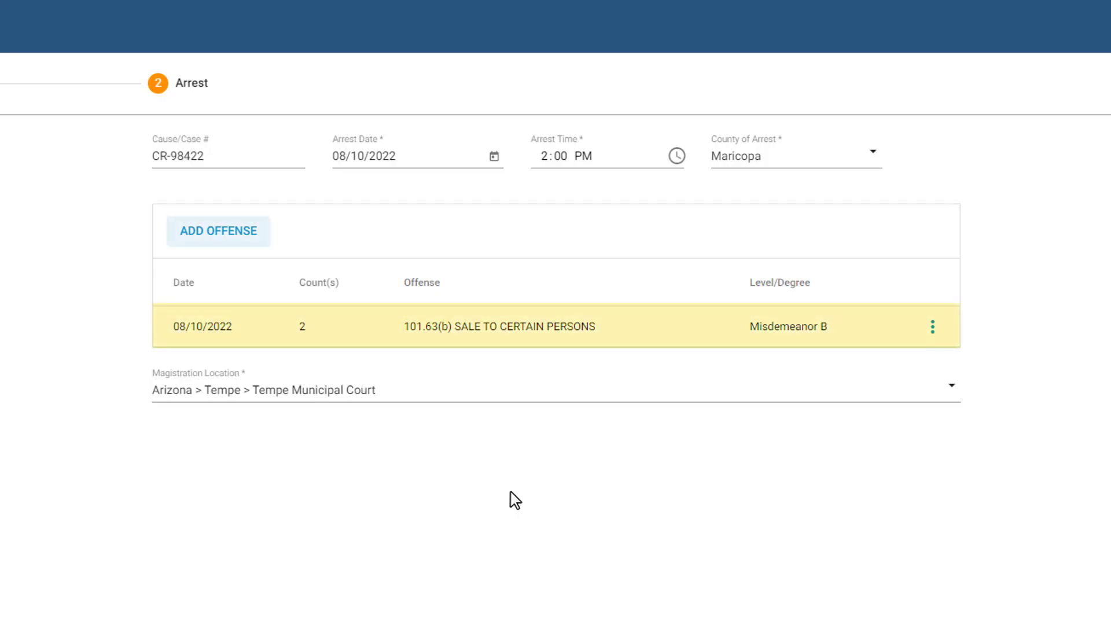
- Add an offense of 3 counts of 22.01(a)(1) Assault Causes Bodily Injury
click(257, 242)
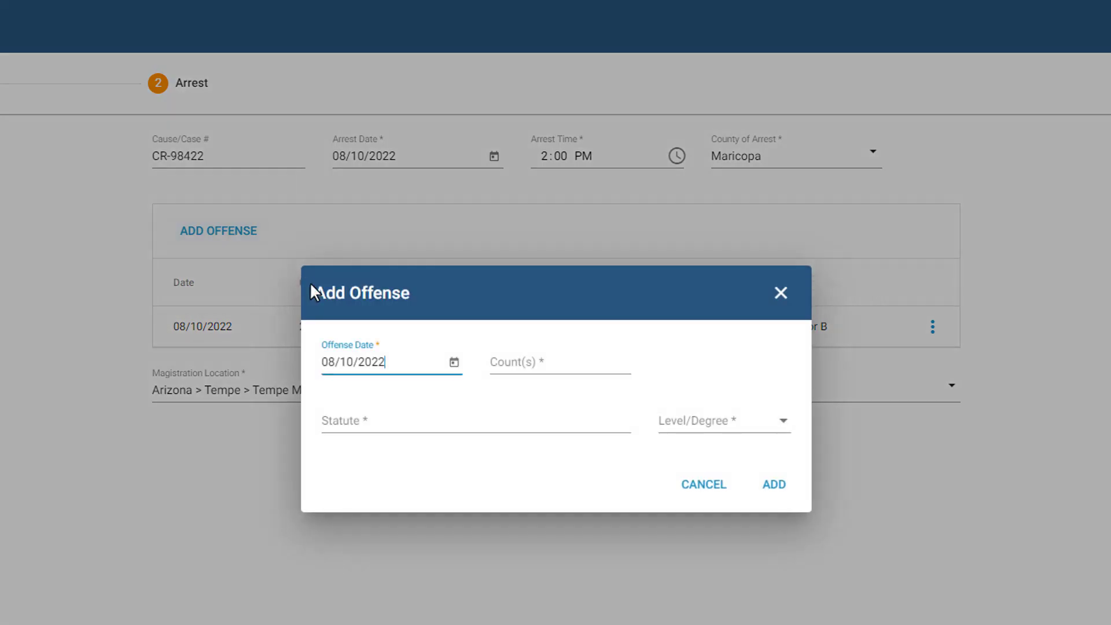
click(506, 362)
text(3)
click(411, 418)
text(22.01)
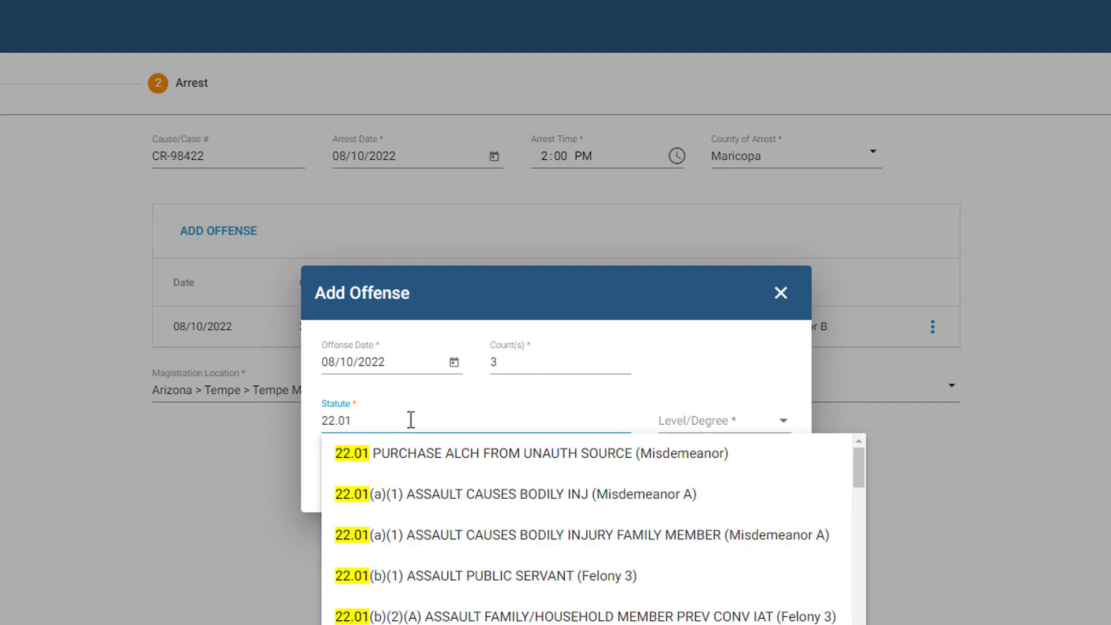
click(489, 494)
click(774, 489)
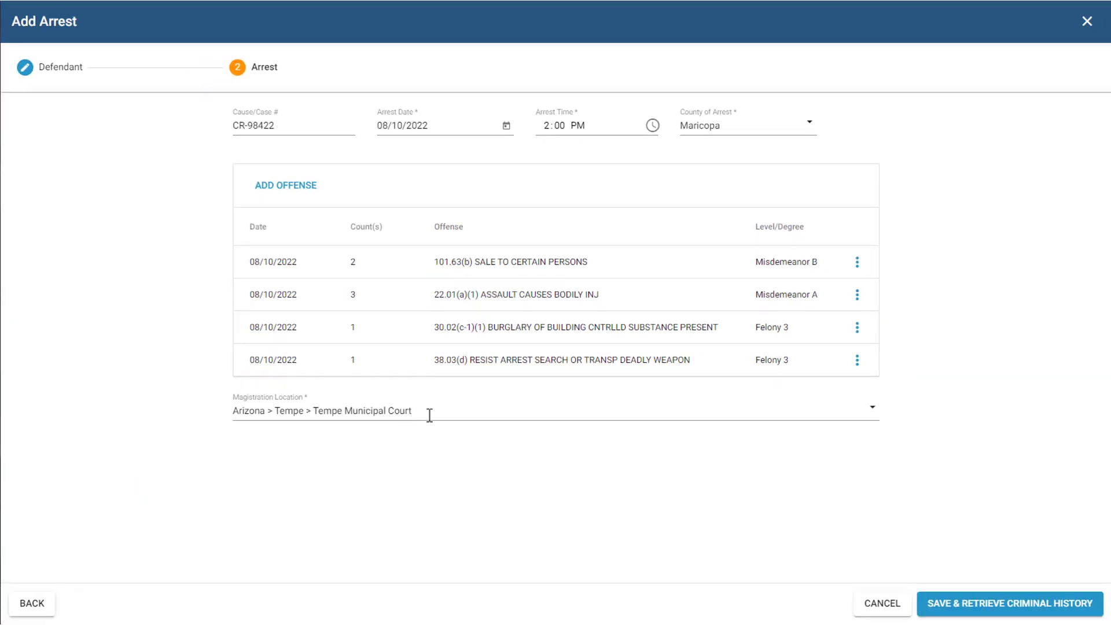
click(430, 416)
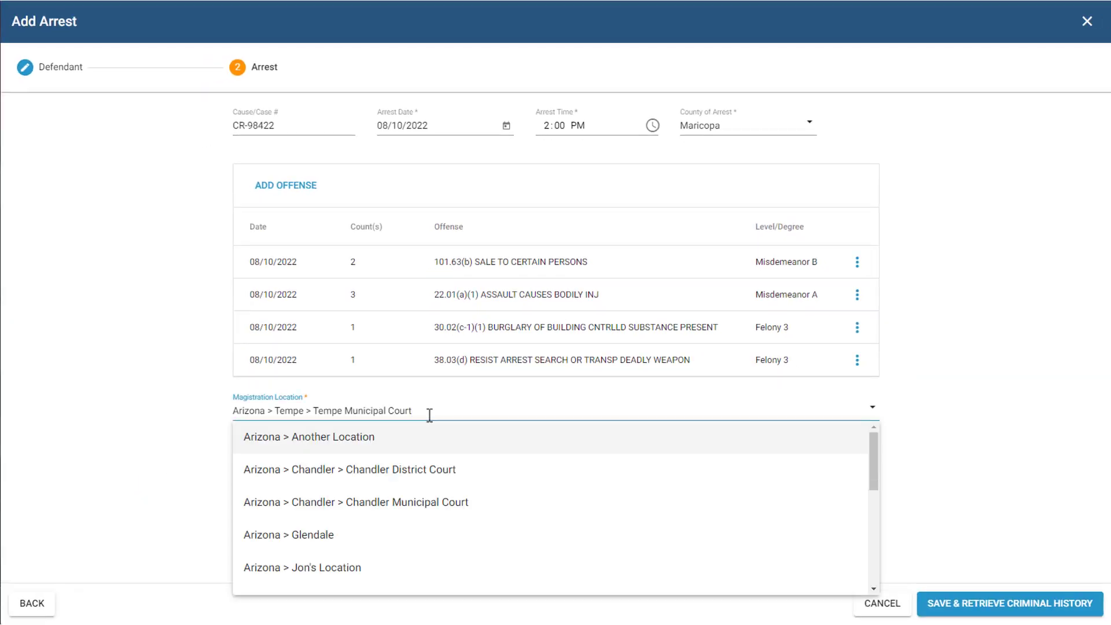
click(937, 485)
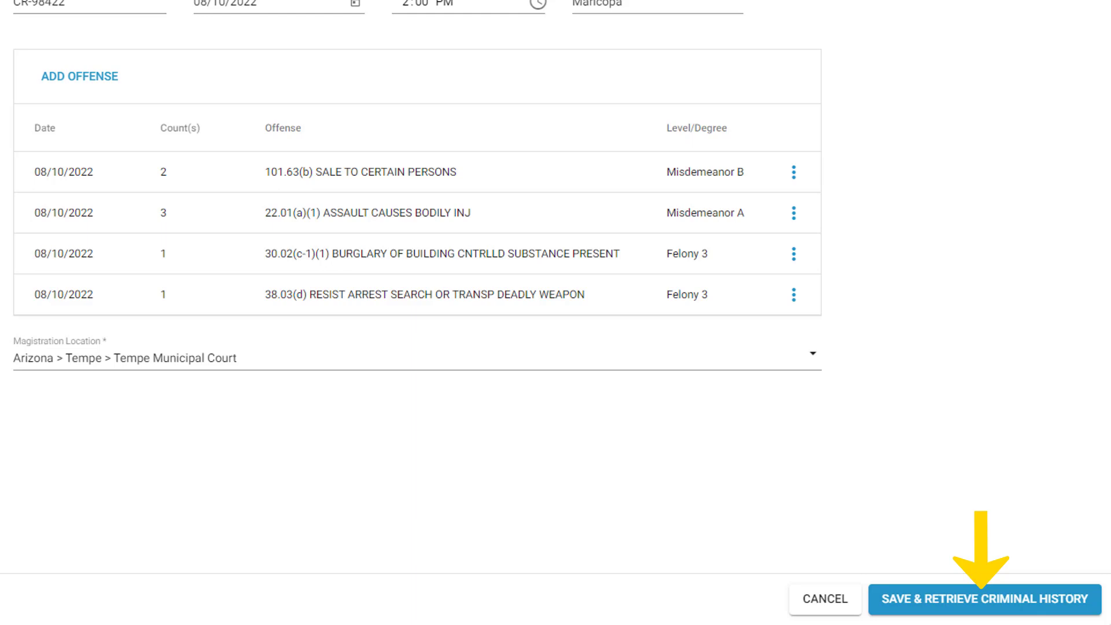
- Save the arrest with Save & Retrieve Criminal History
click(922, 617)
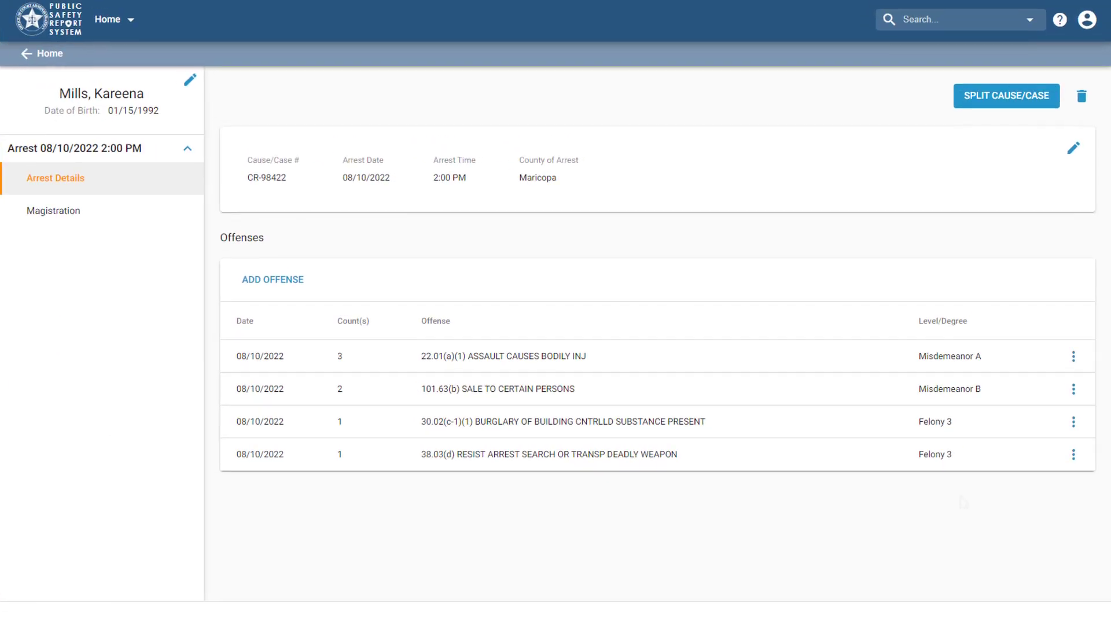